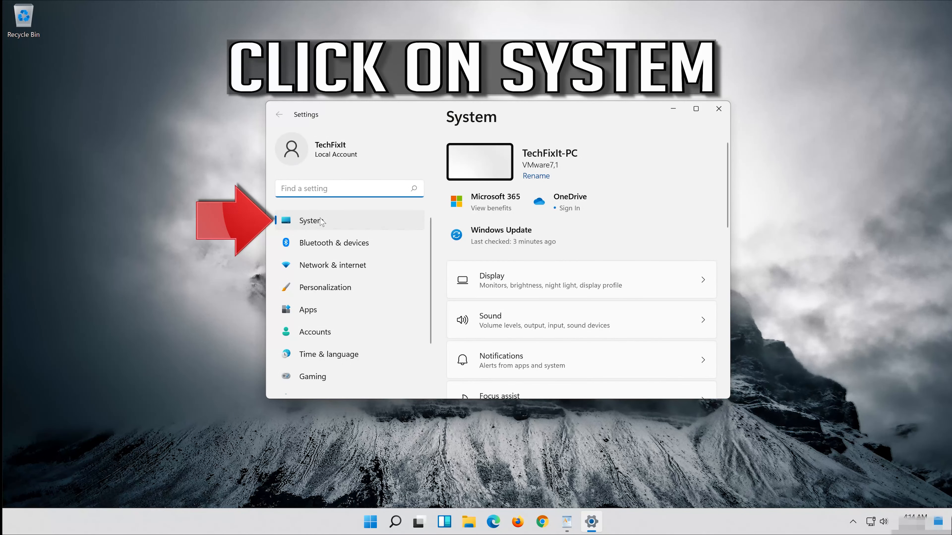
Step: Run the Windows Update troubleshooter from the system's other troubleshooters, and close it and the Settings window when it completes
left_click(343, 221)
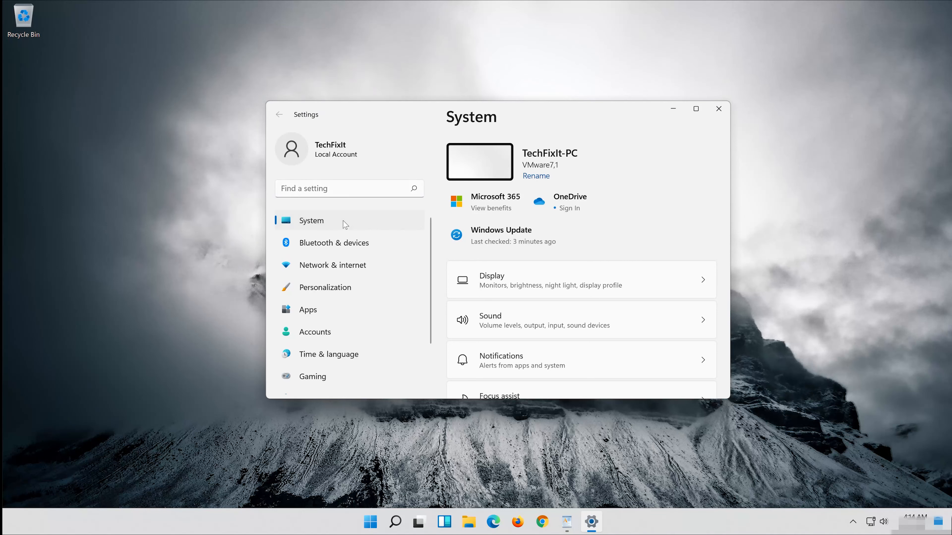
scroll(550, 311, "down", 8)
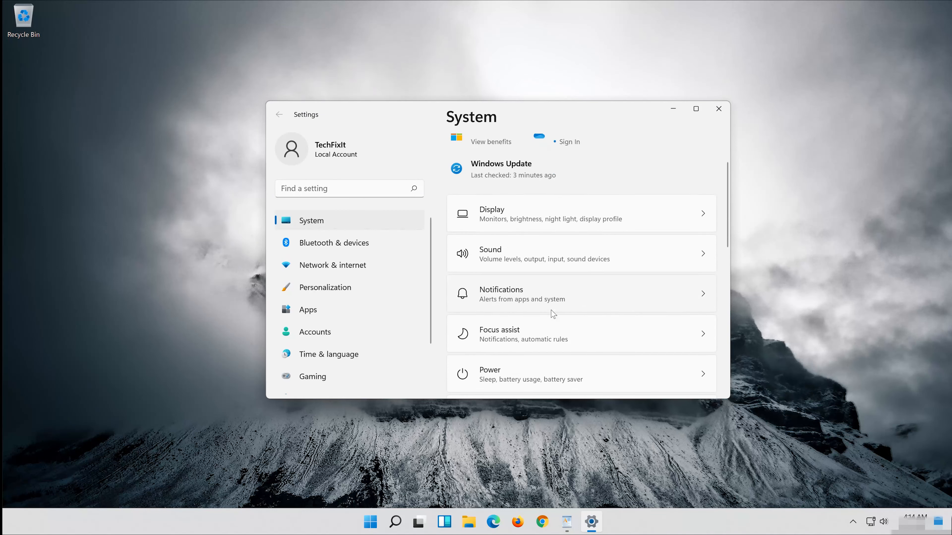
scroll(550, 313, "down", 3)
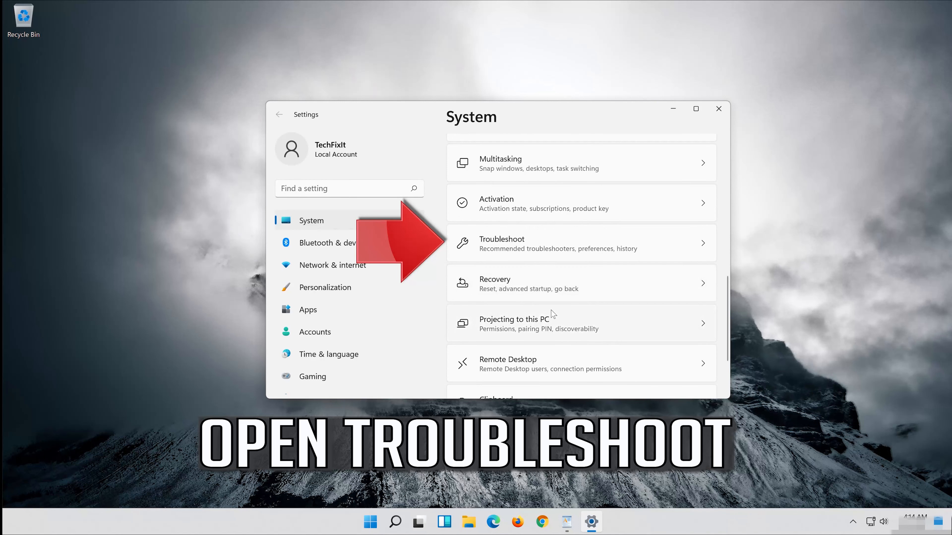
left_click(593, 252)
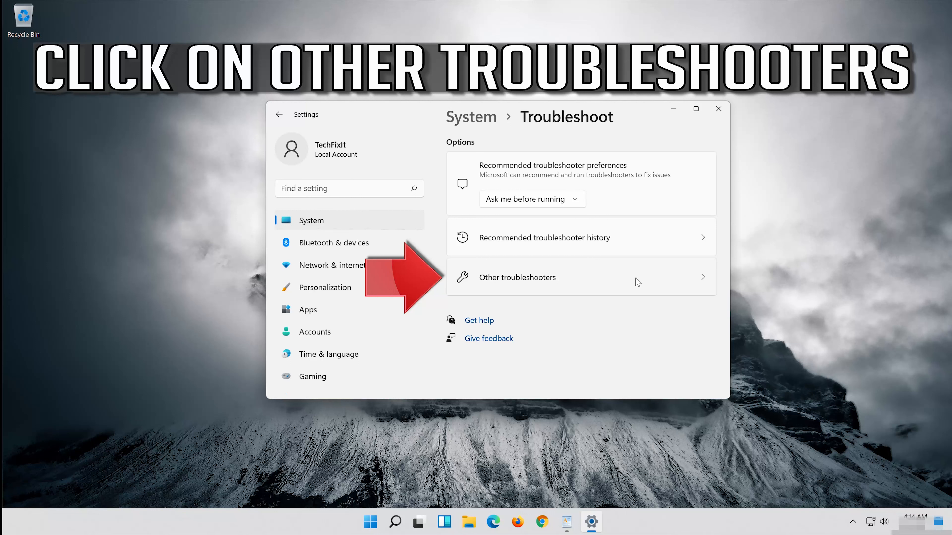
left_click(551, 289)
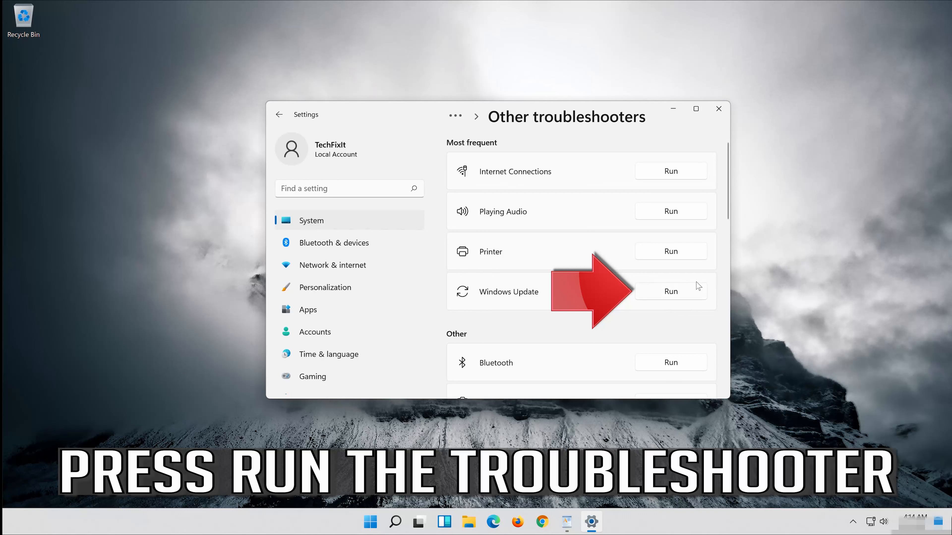
left_click(675, 294)
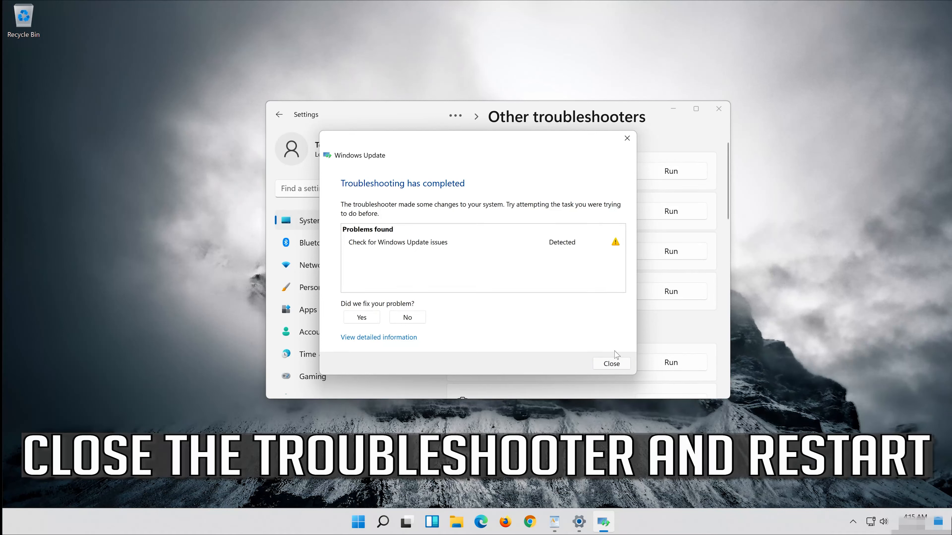
left_click(611, 363)
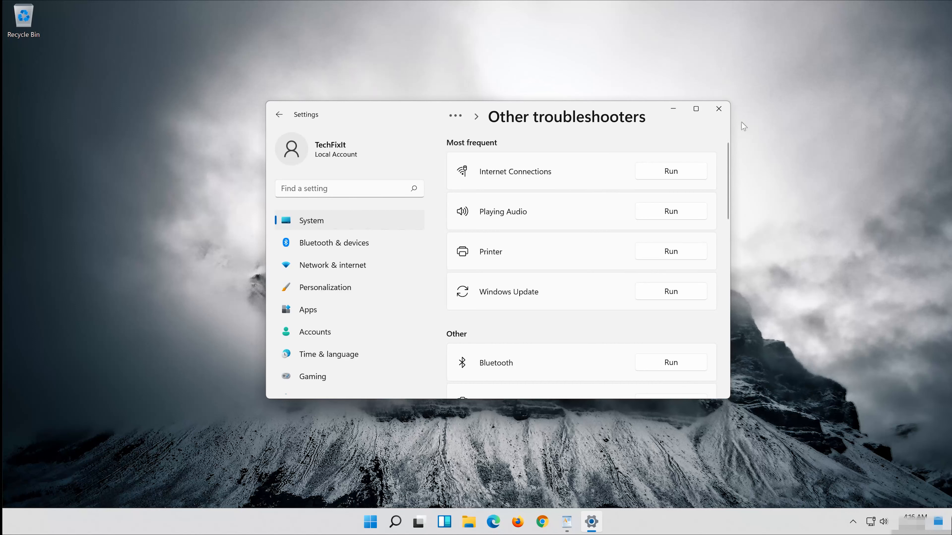
left_click(719, 111)
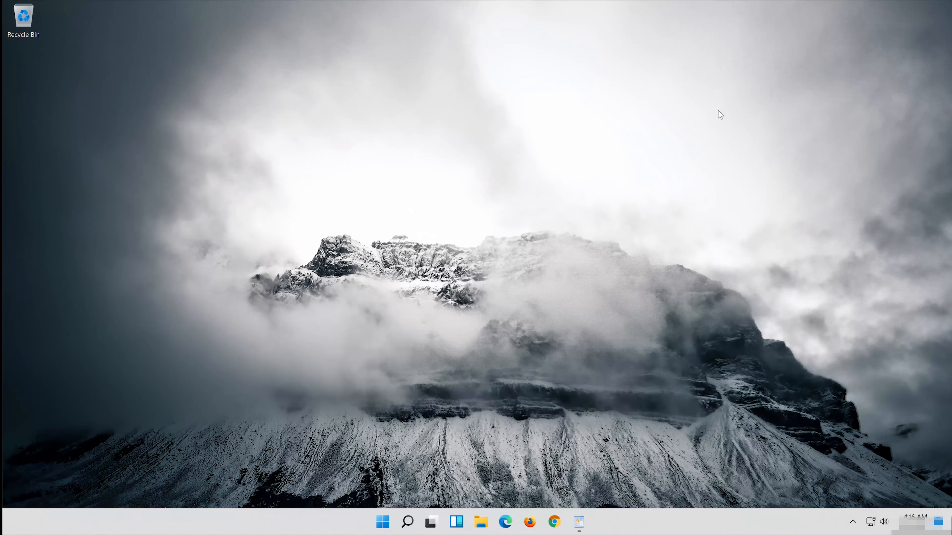
Step: Restart the computer
left_click(383, 521)
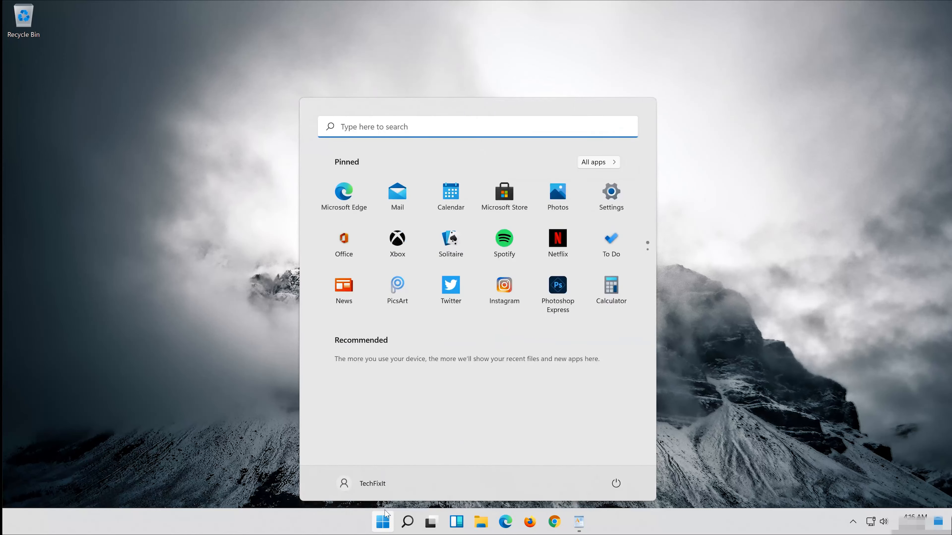
left_click(616, 484)
left_click(624, 463)
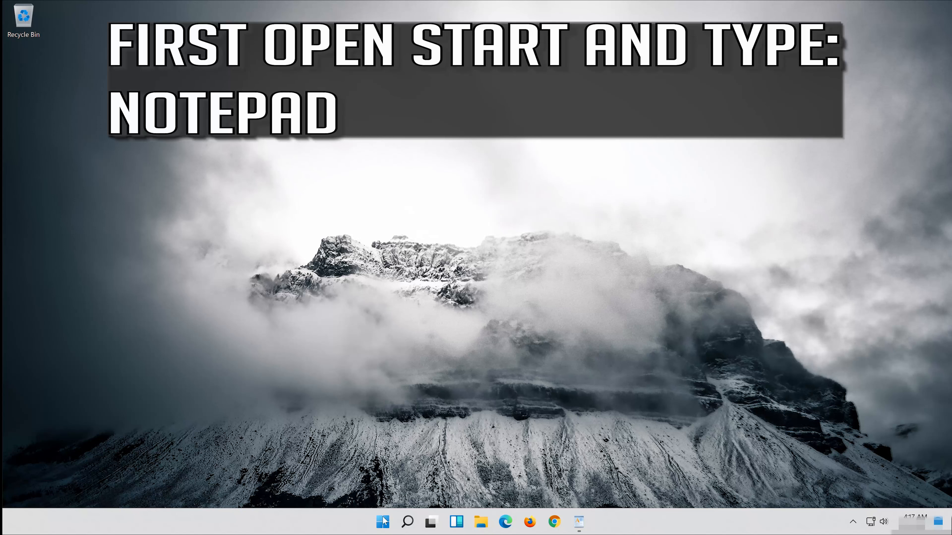
Step: Search for "notepad" and open a blank Notepad document
left_click(382, 528)
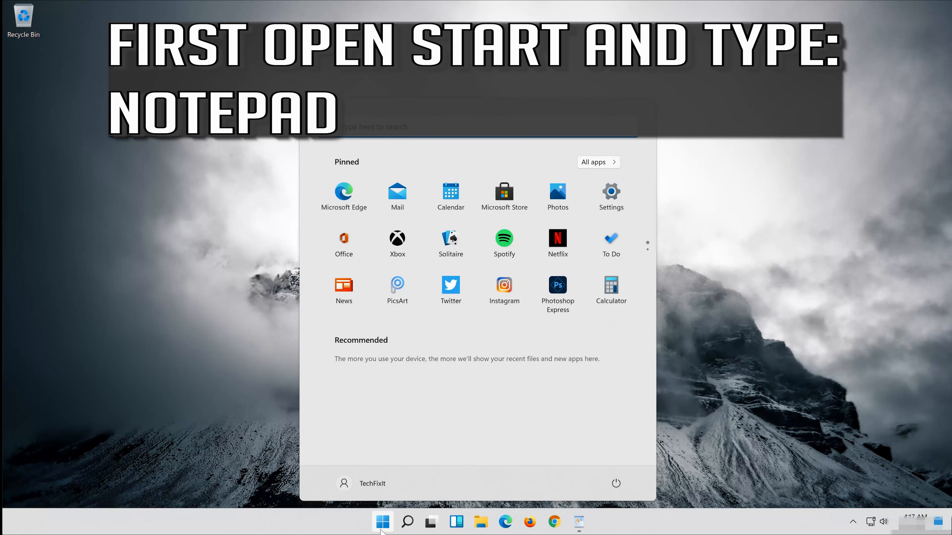
type("notepad")
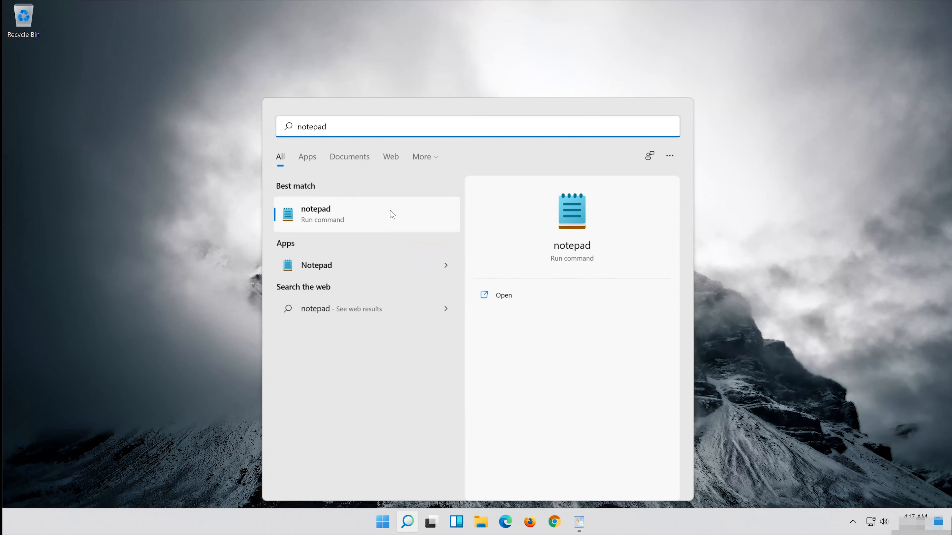
left_click(377, 213)
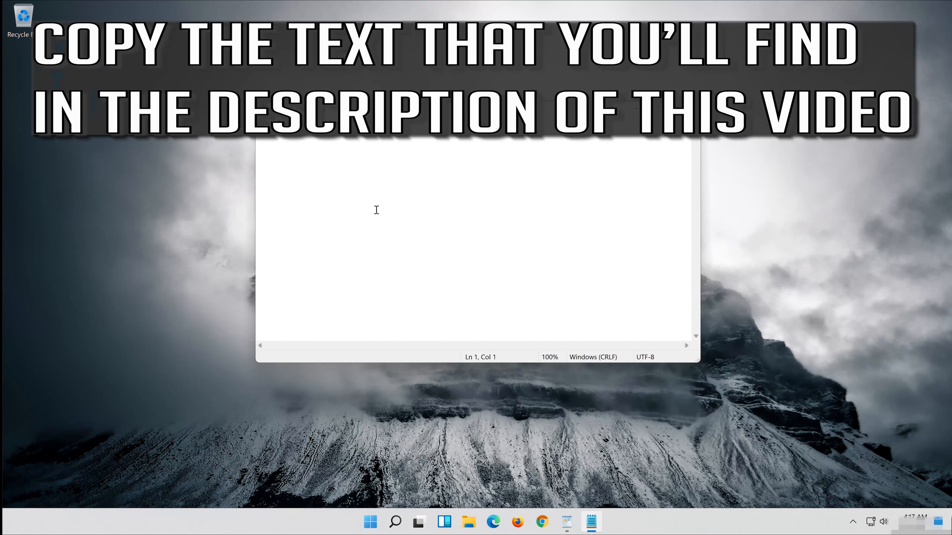
Step: Switch to the open WordPad document and copy the whole command script, from "net stop bits" to "net start cryptsvc"
left_click(567, 521)
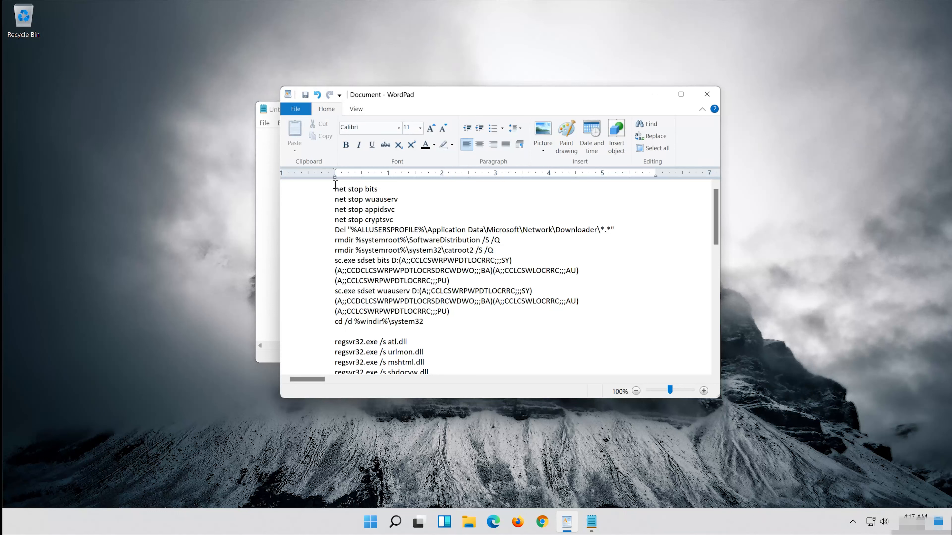
left_click_drag(336, 190, 376, 249)
scroll(376, 249, "down", 13)
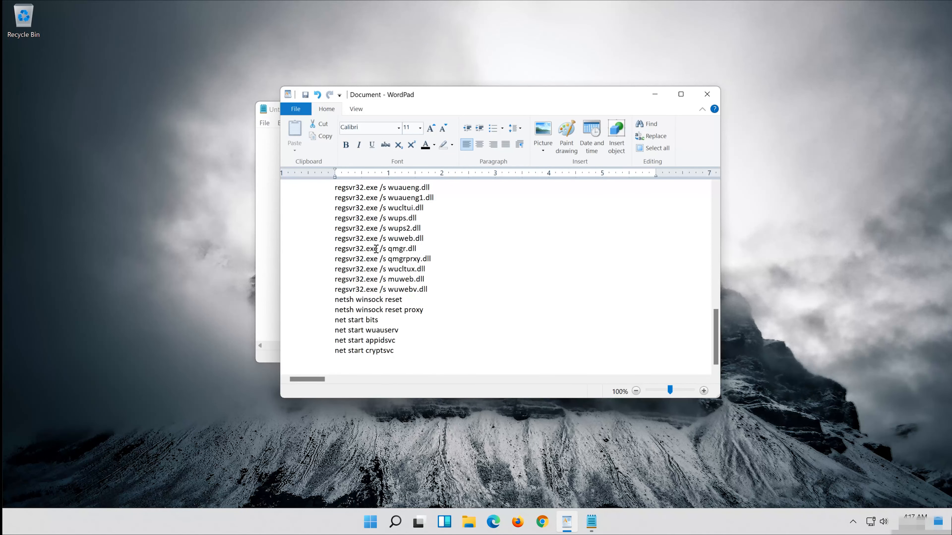
left_click(410, 356, "shift")
right_click(361, 311)
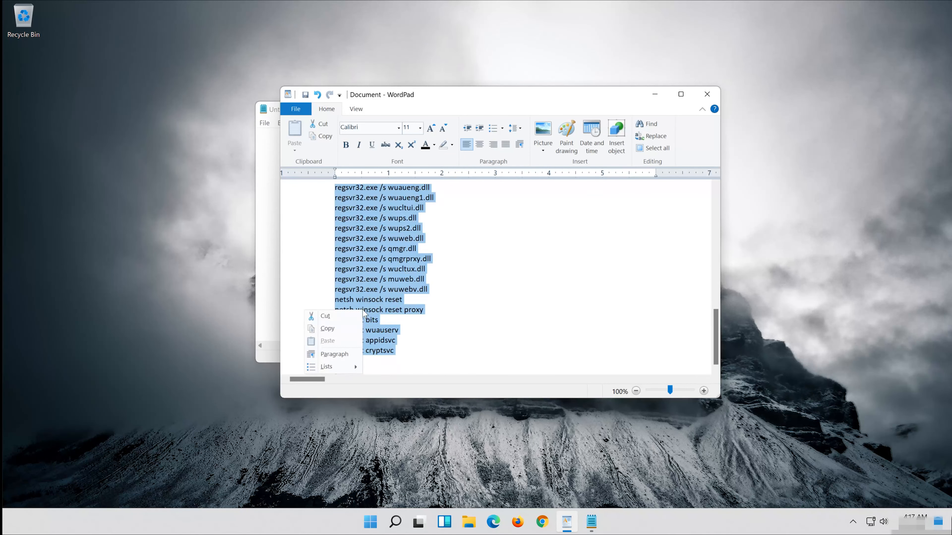
left_click(353, 328)
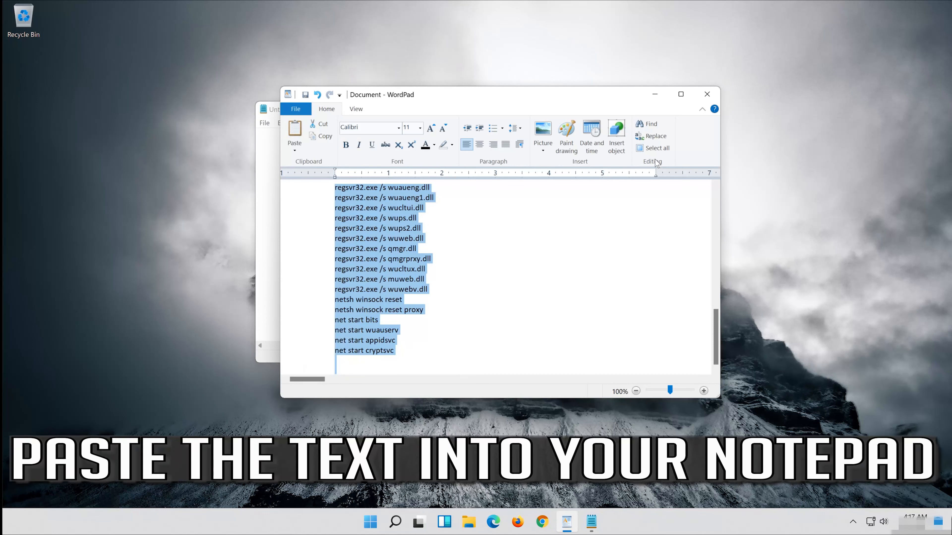
Step: Minimize WordPad and paste the copied script into the empty Notepad document
left_click(655, 94)
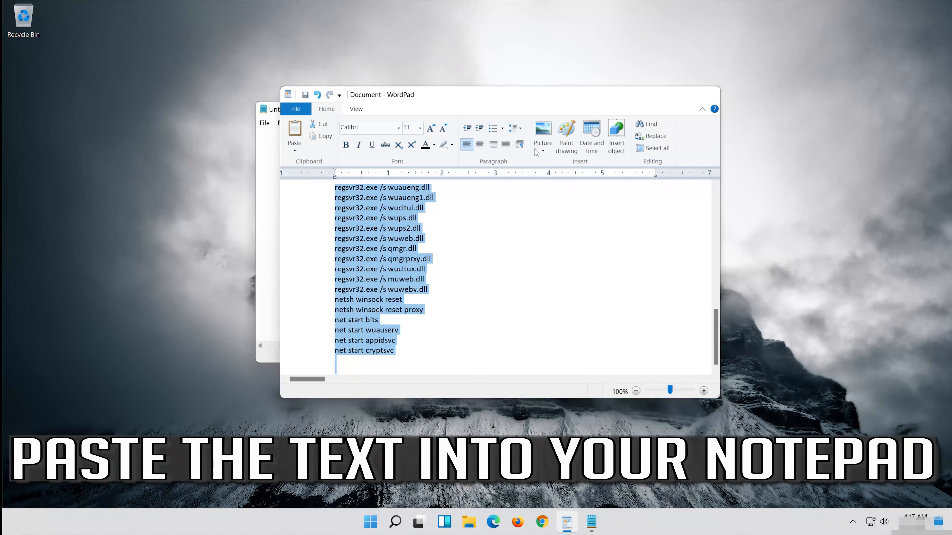
right_click(294, 149)
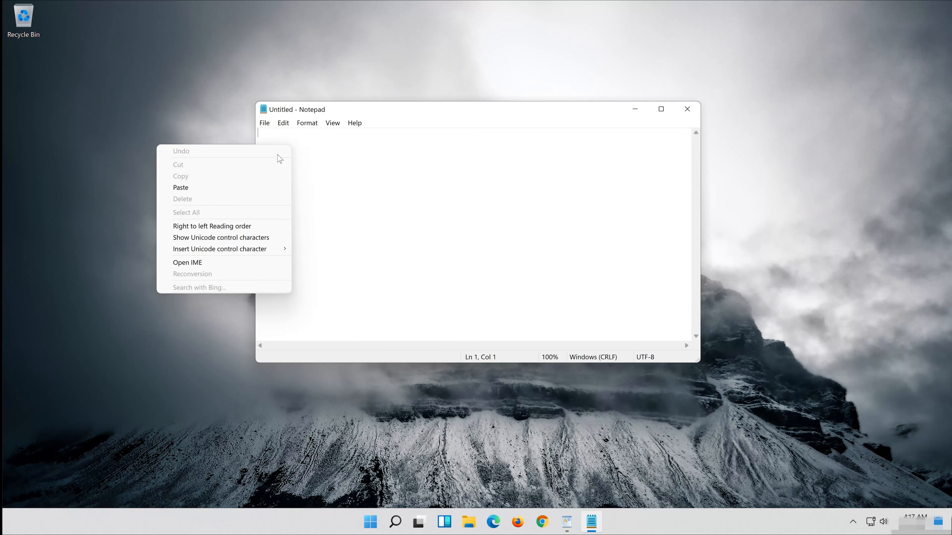
left_click(219, 187)
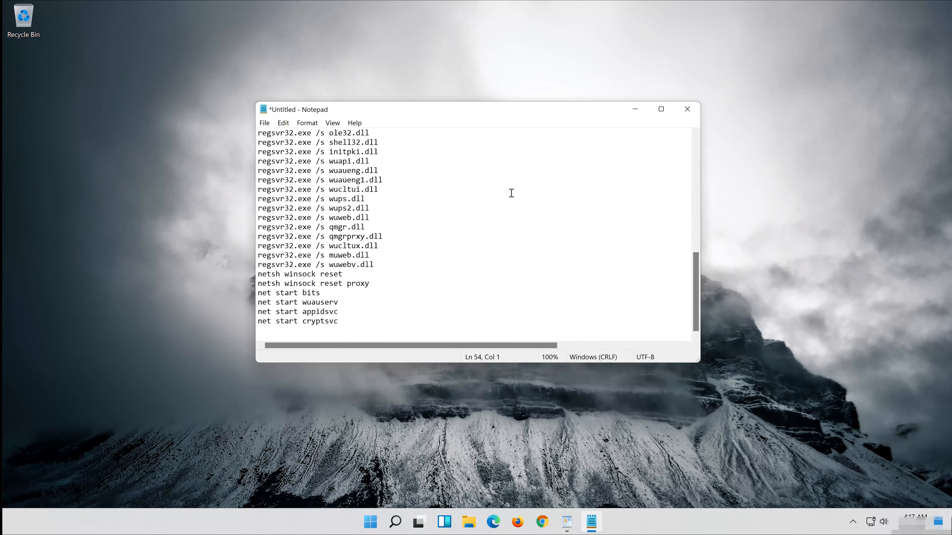
scroll(537, 216, "up", 10)
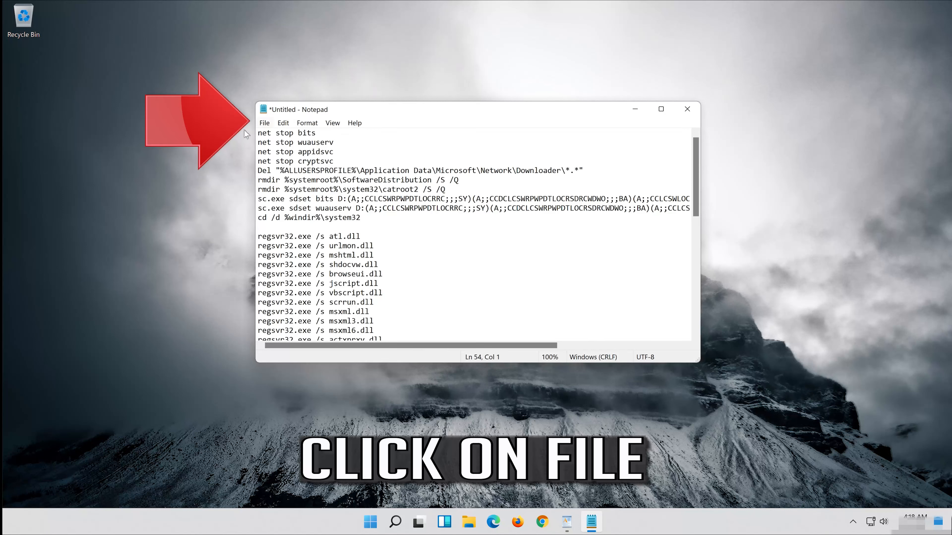
Step: Save the script to the Desktop as fix.bat with the file type All Files, and close Notepad
left_click(262, 124)
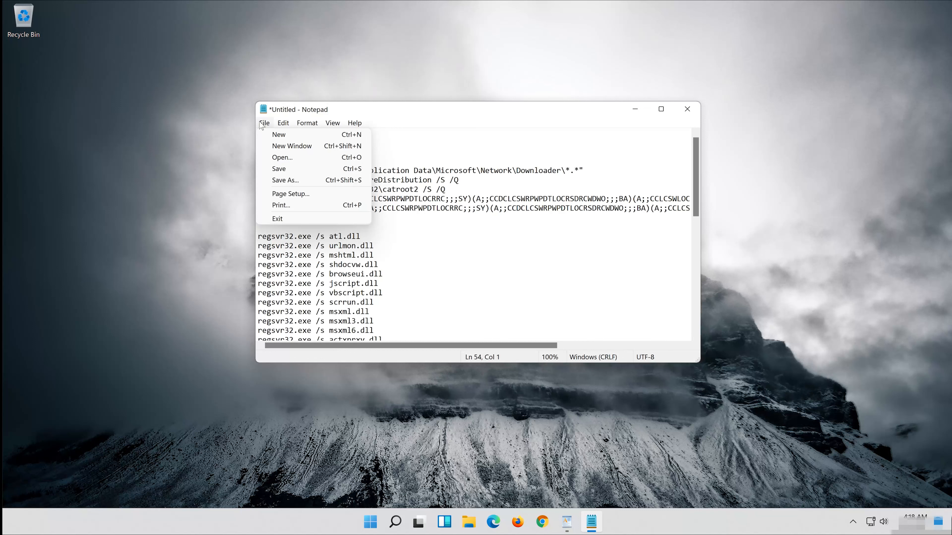
left_click(305, 182)
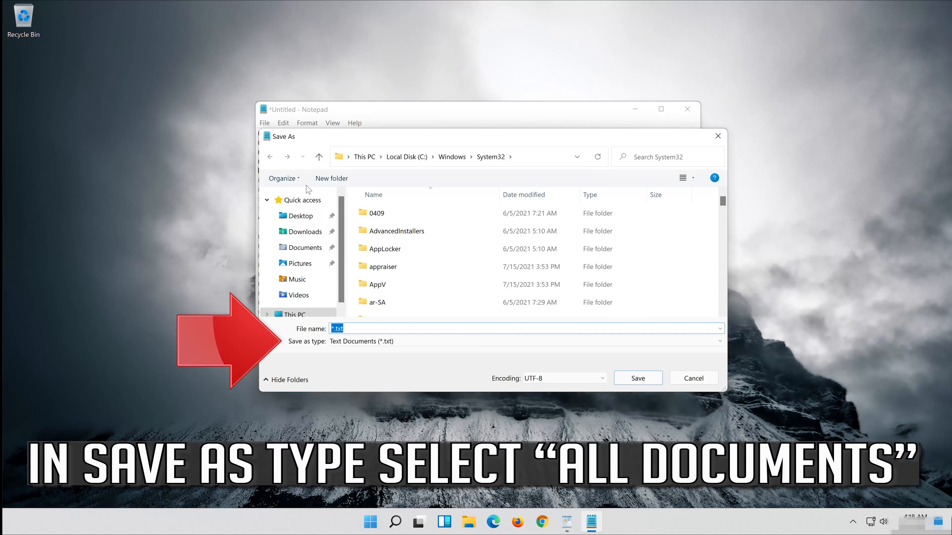
left_click(303, 214)
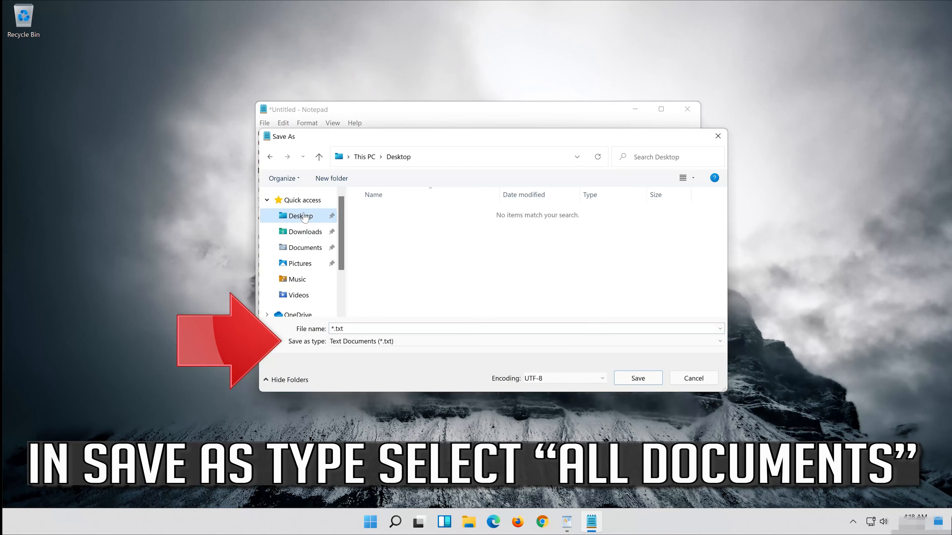
left_click(369, 346)
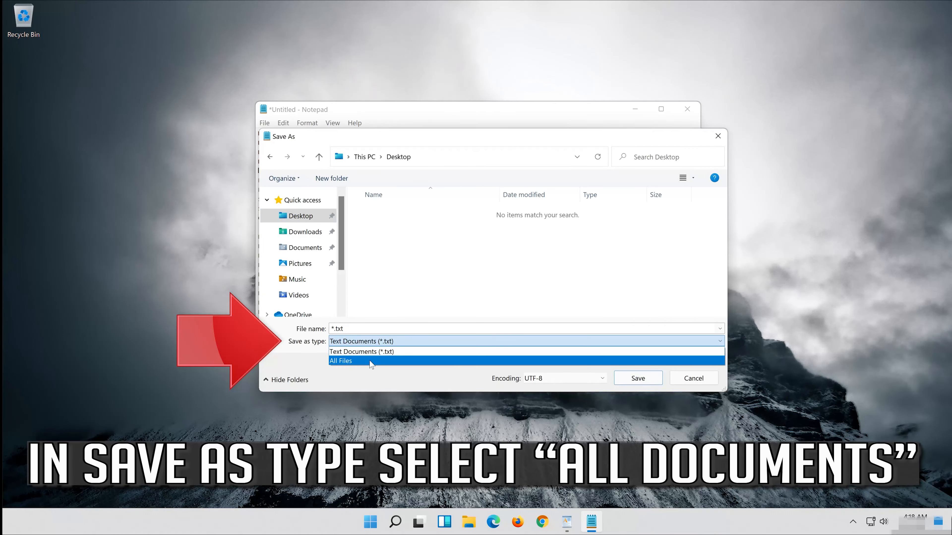
left_click(344, 362)
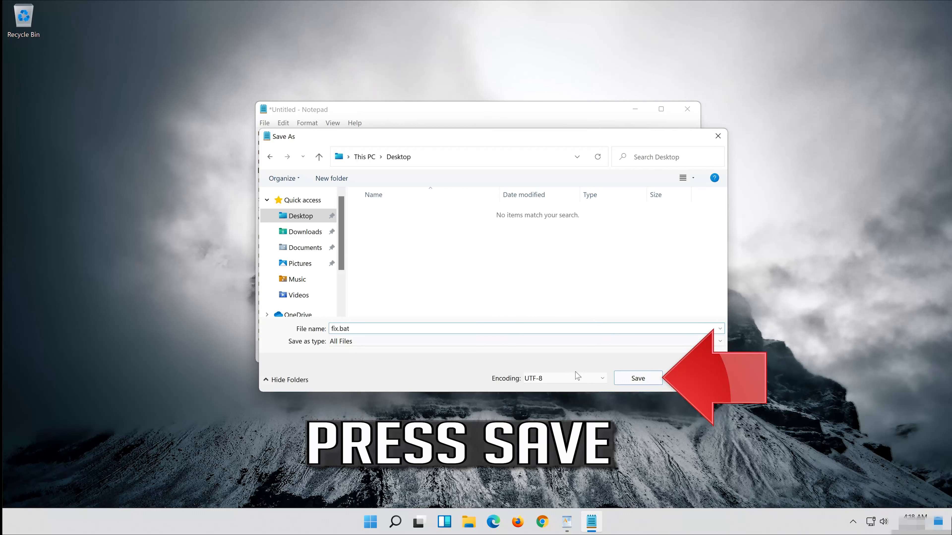
left_click(640, 379)
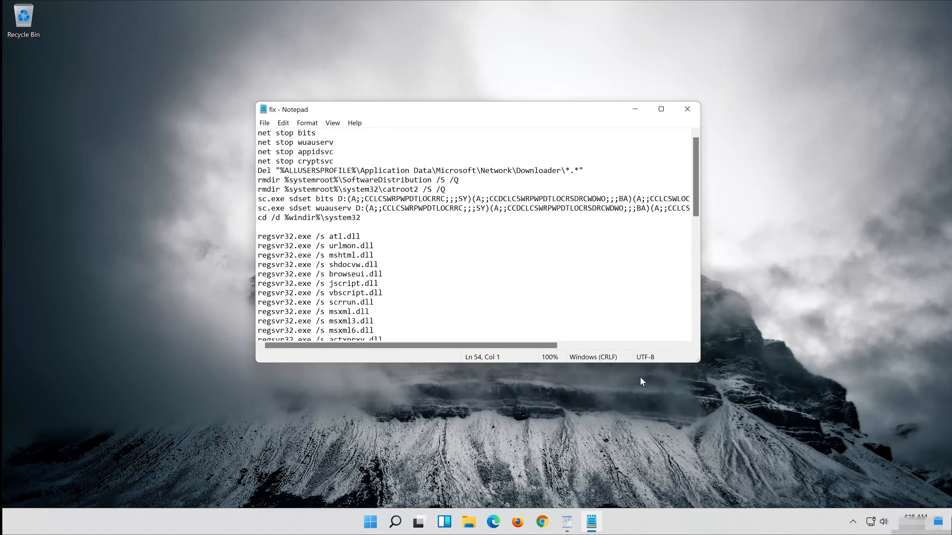
left_click(687, 109)
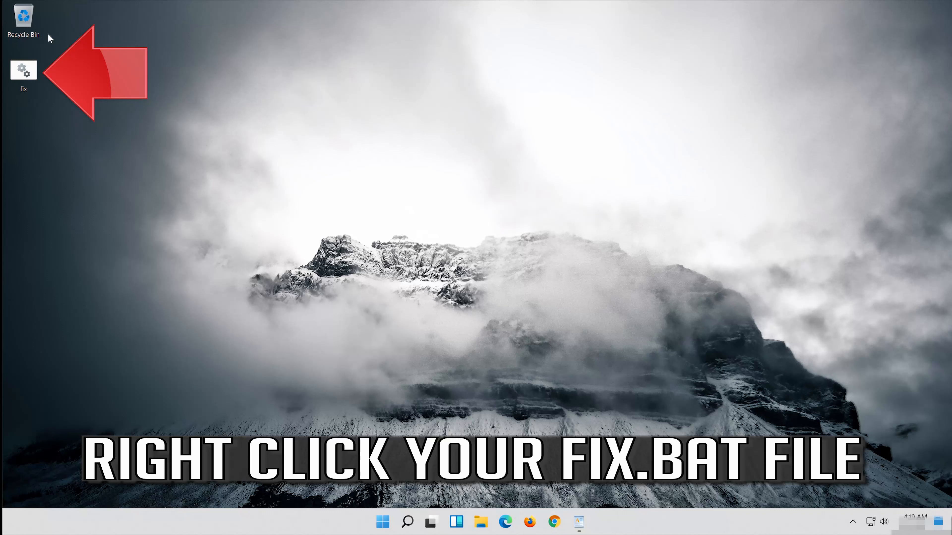
Step: Run the fix batch file on the desktop as administrator, allow the changes, and answer y to the deletion of the Downloader files
right_click(21, 71)
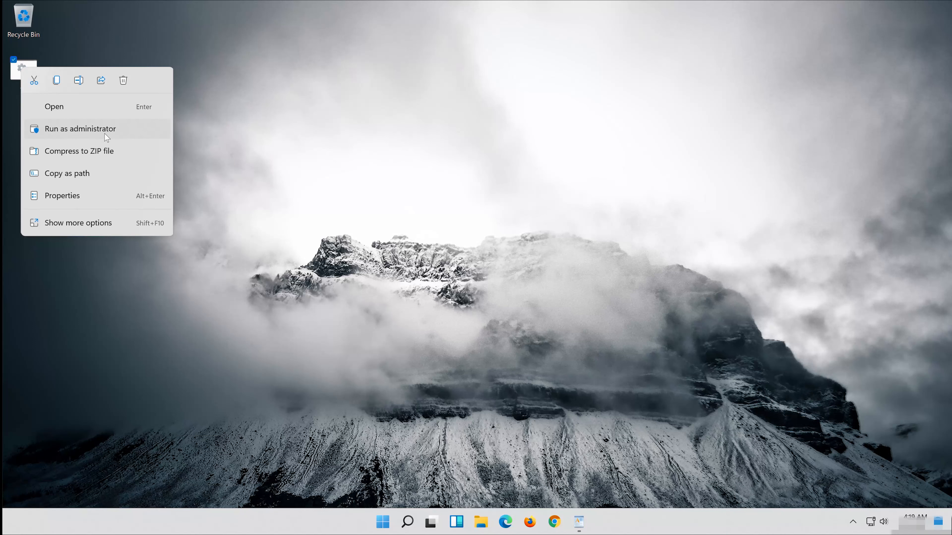
left_click(104, 129)
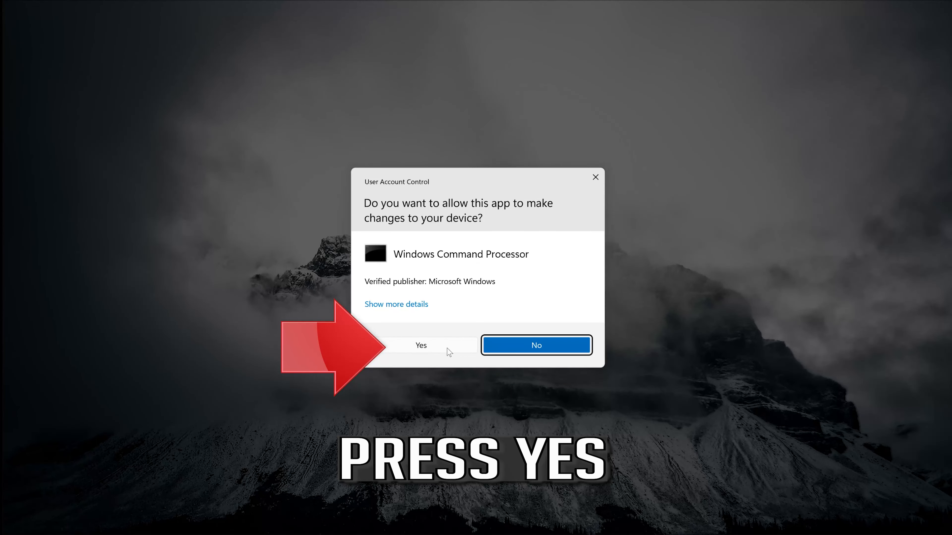
left_click(430, 346)
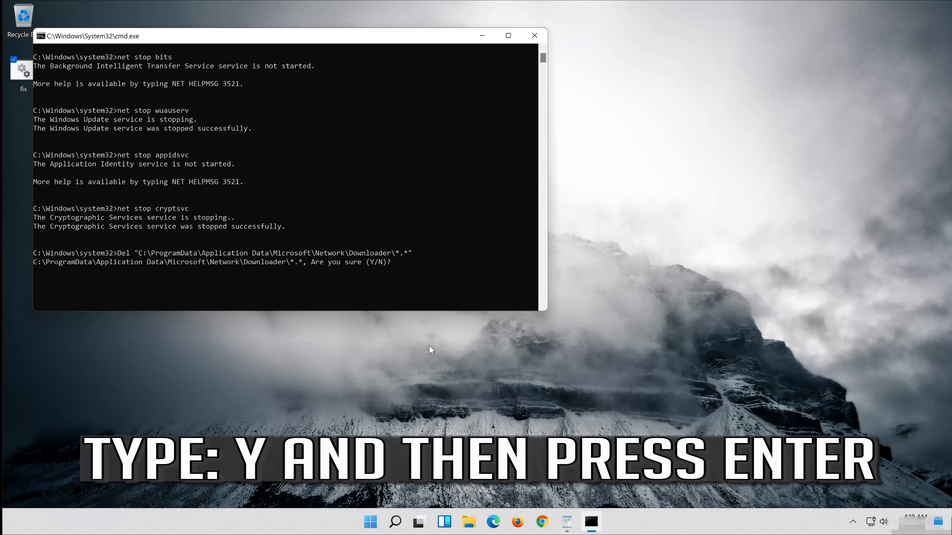
type("y")
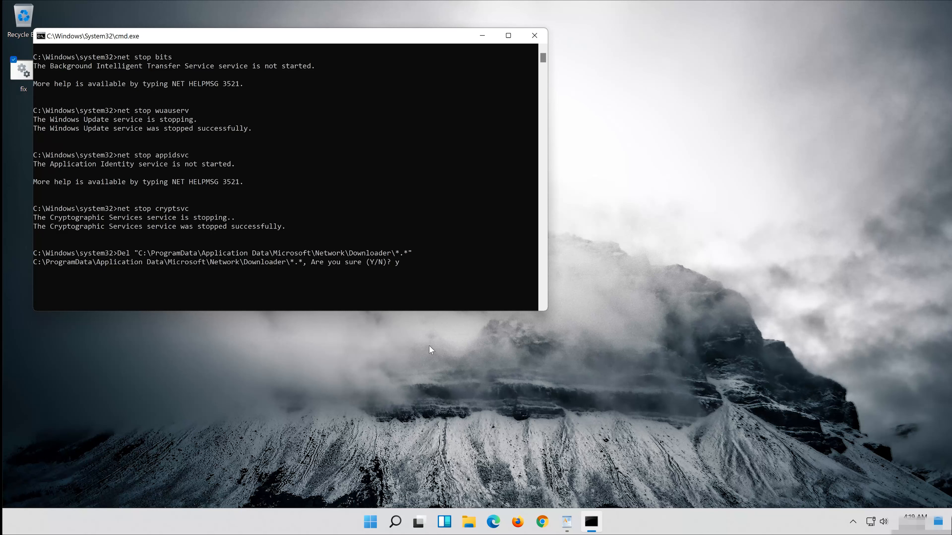
key("Return")
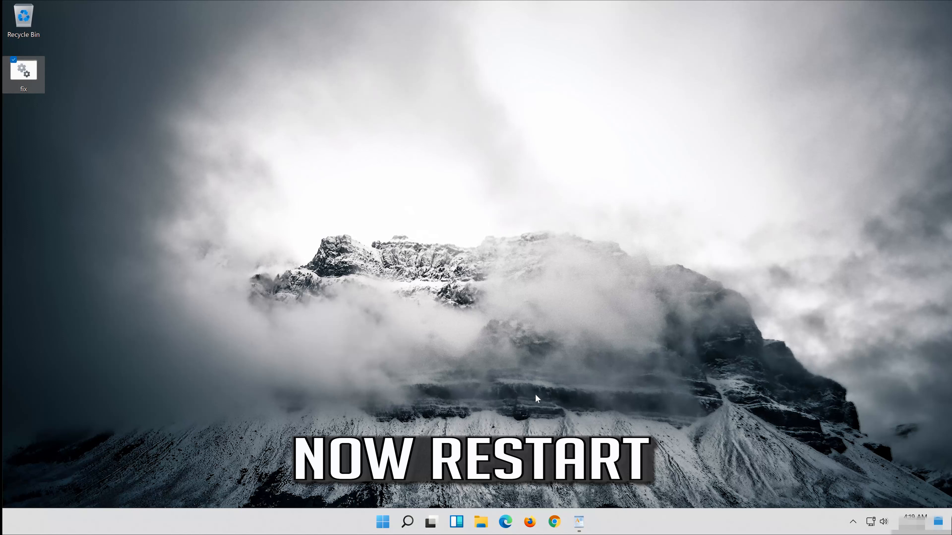
Step: Restart the computer
left_click(378, 525)
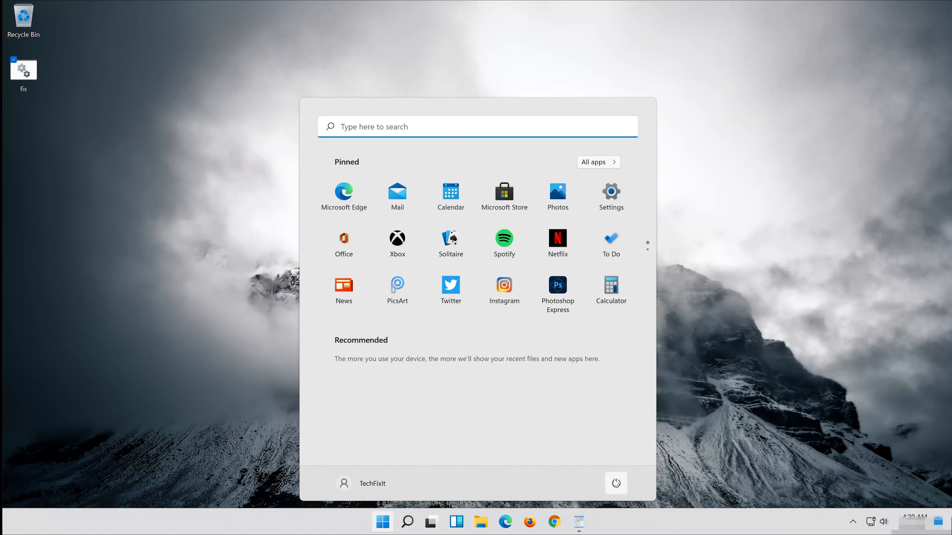
left_click(615, 484)
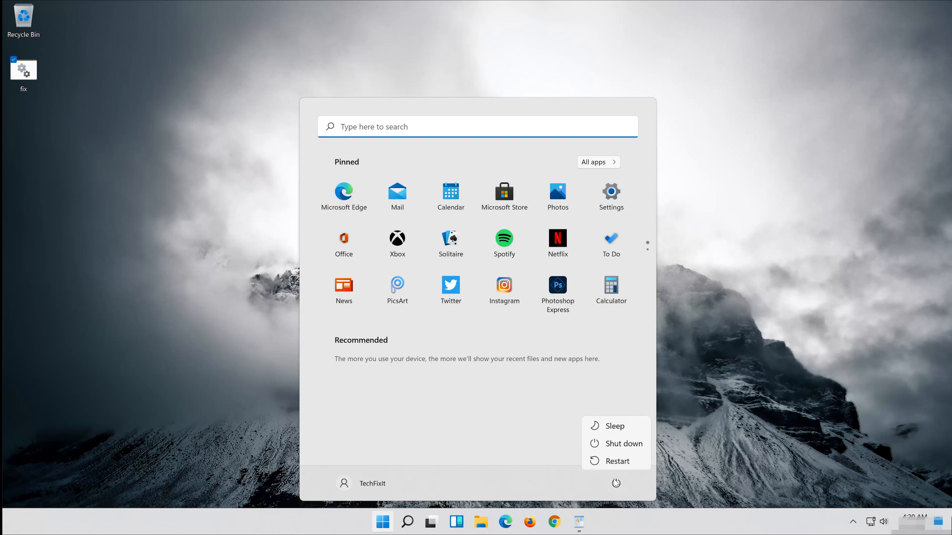
left_click(619, 460)
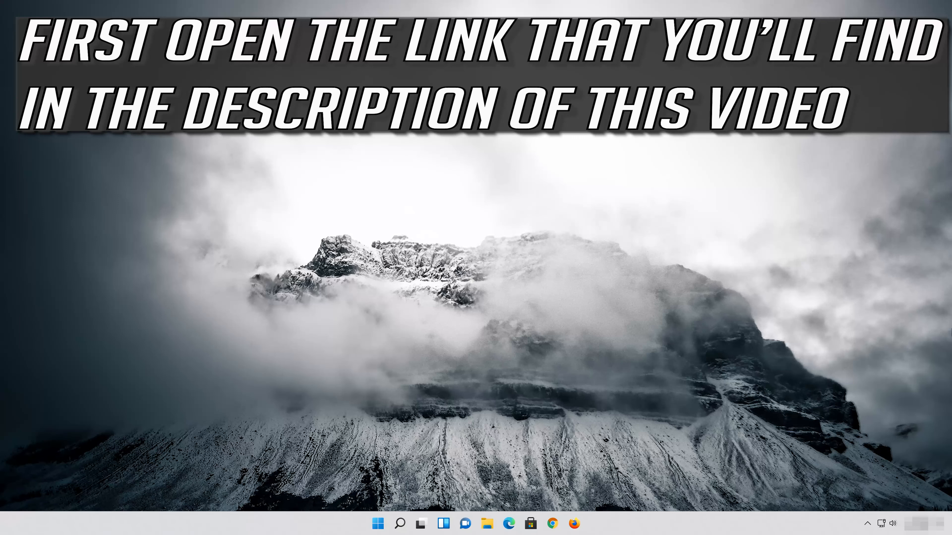
left_click(574, 524)
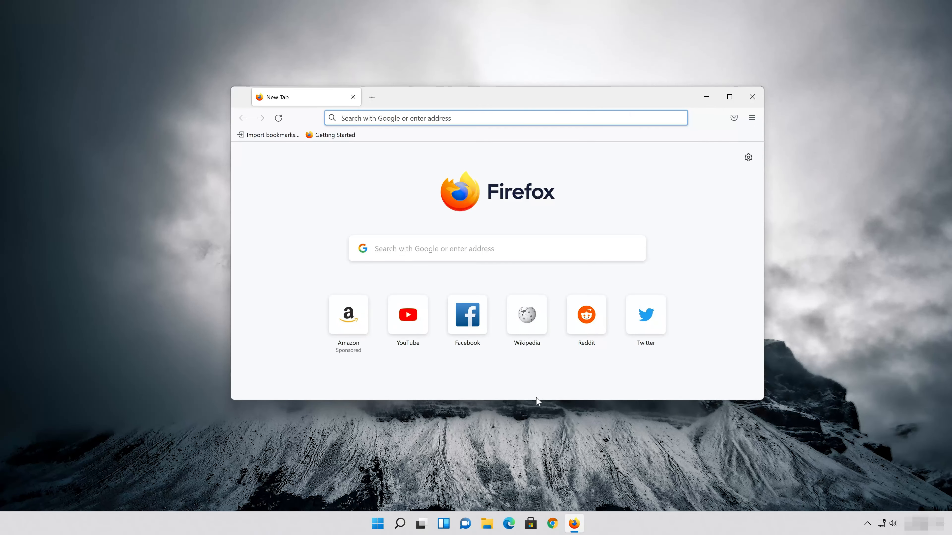
right_click(463, 117)
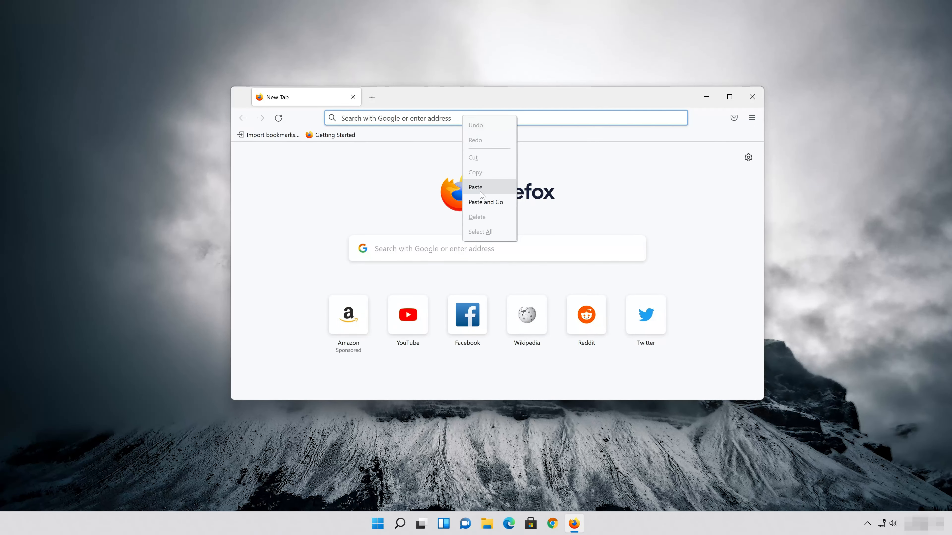
left_click(485, 202)
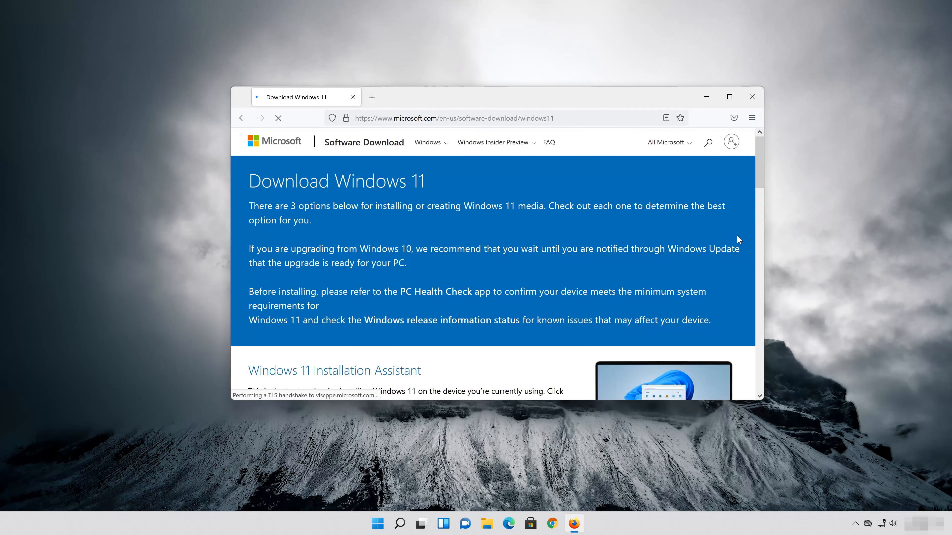
Step: Download MediaCreationToolW11.exe from the Create Windows 11 Installation Media section, save the file, and close the browser
scroll(729, 244, "down", 3)
scroll(723, 245, "down", 5)
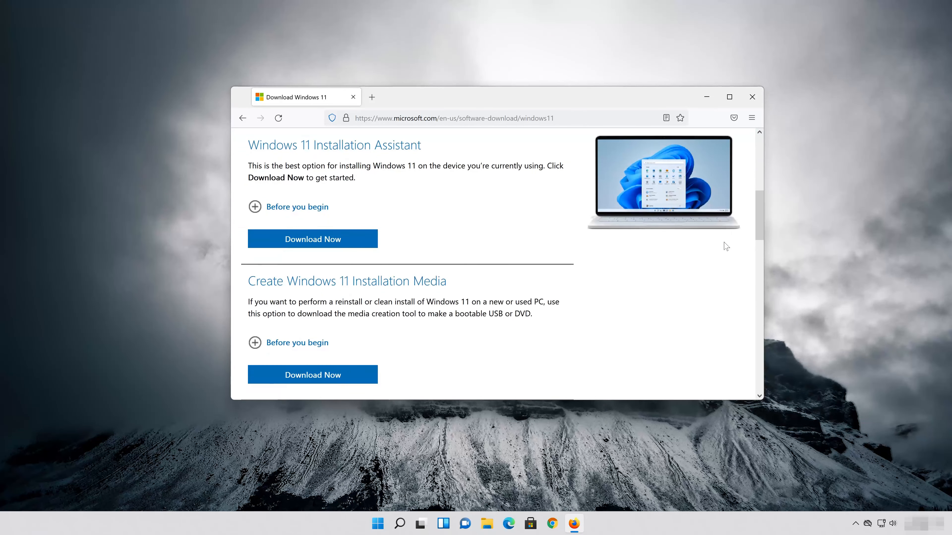
scroll(723, 245, "up", 3)
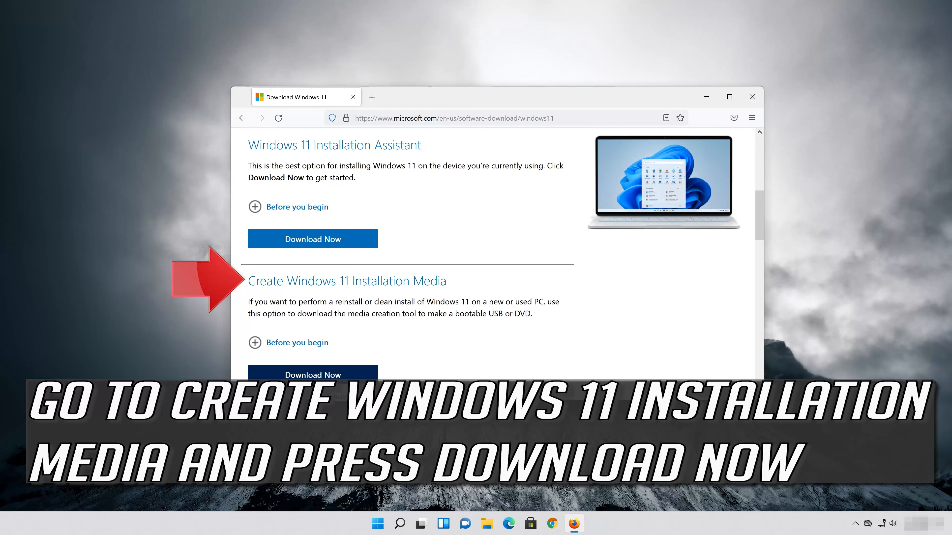
left_click(312, 375)
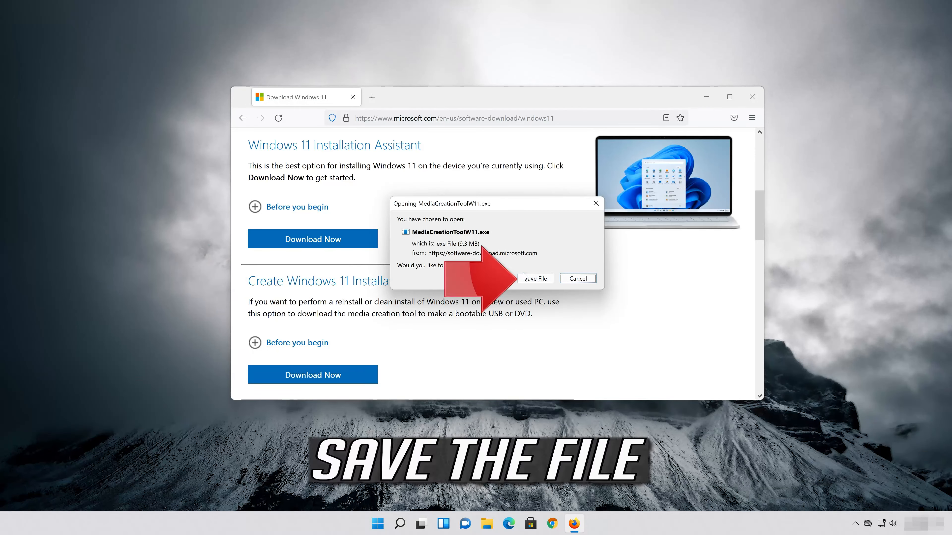
left_click(535, 281)
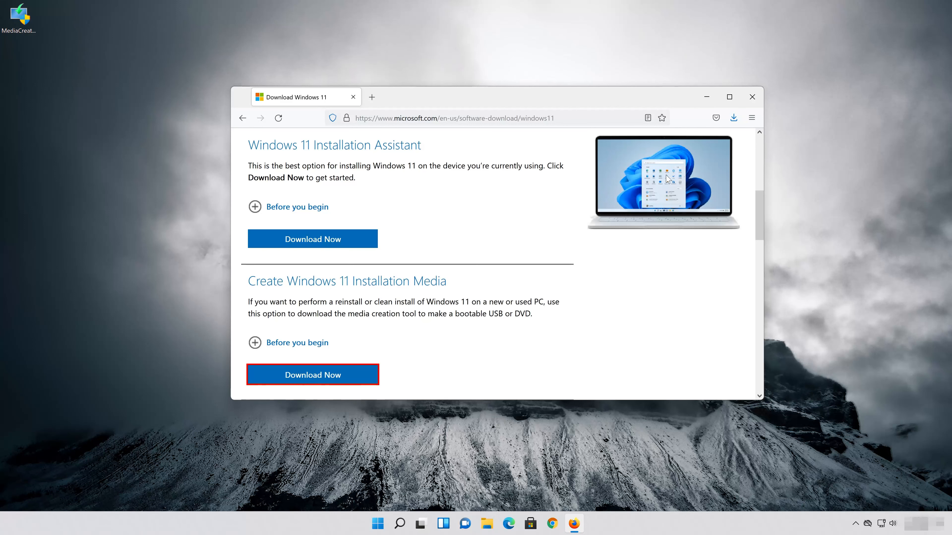
left_click(751, 104)
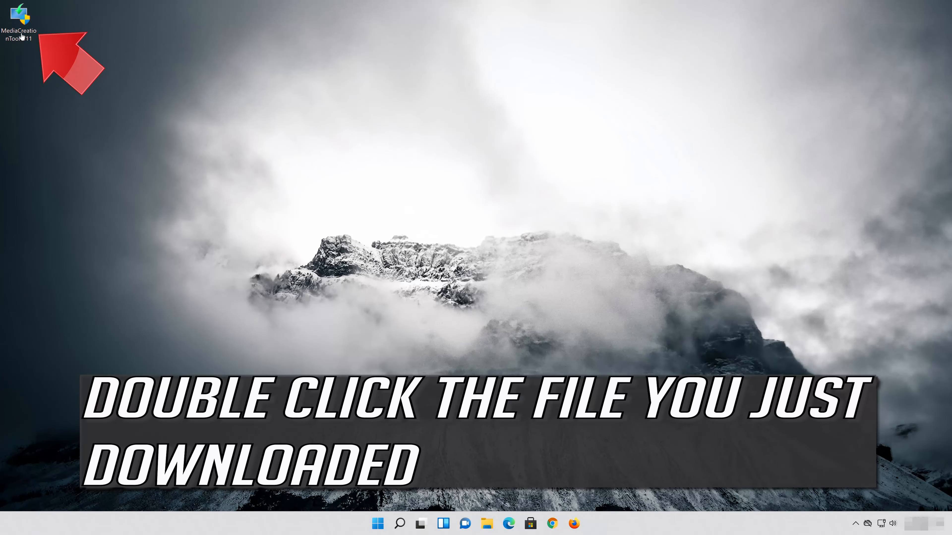
Step: Run the downloaded media creation tool from the desktop, allow its changes to the device, and accept the license terms
double_click(26, 27)
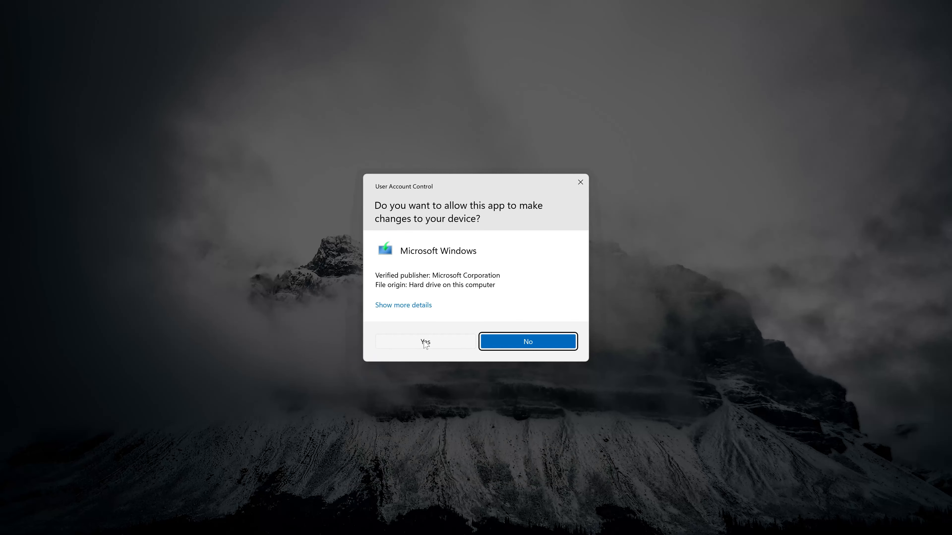
left_click(425, 342)
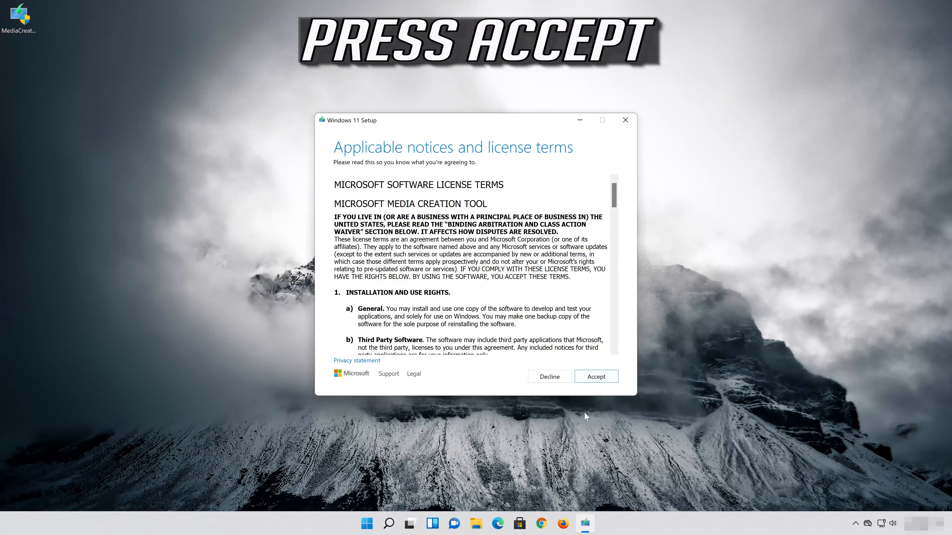
left_click(596, 377)
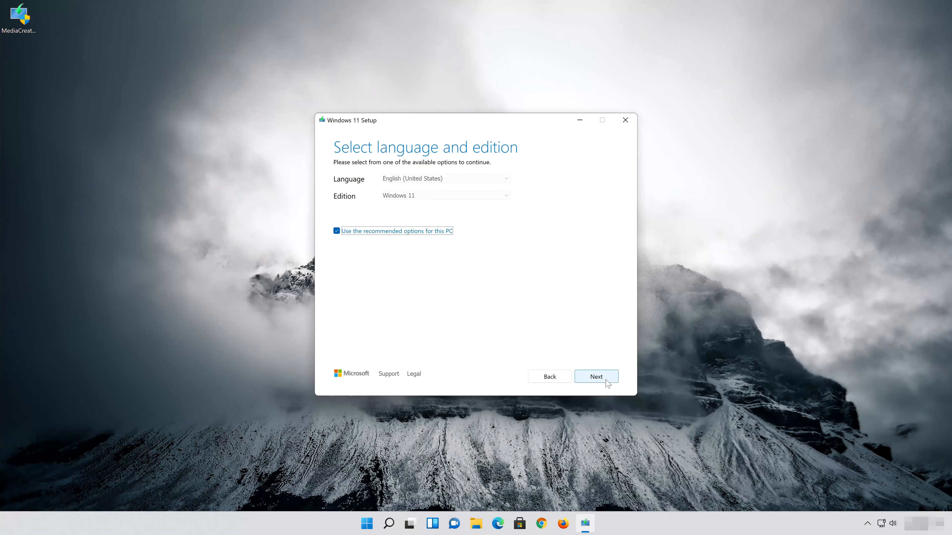
Step: Confirm English (United States) and Windows 11 as language and edition, using the recommended options for this PC
left_click(337, 231)
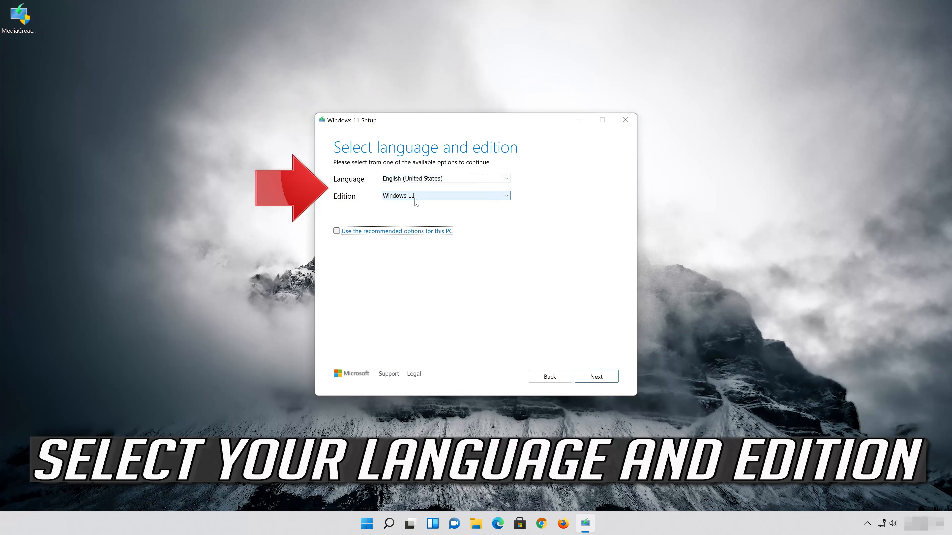
left_click(339, 233)
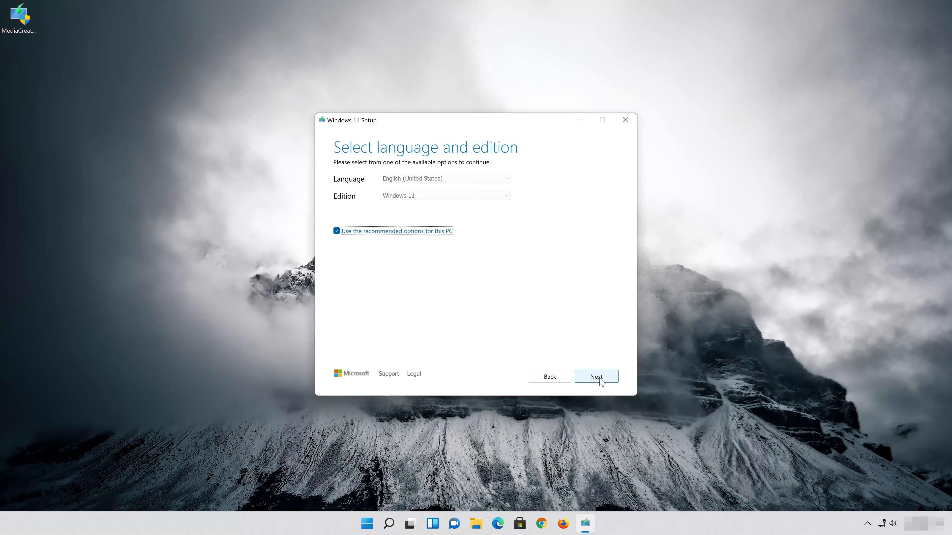
left_click(600, 378)
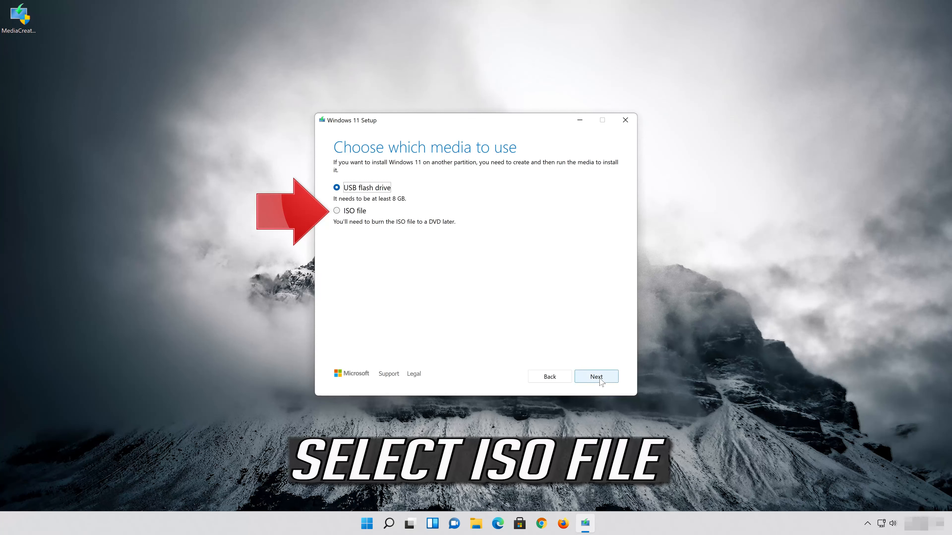
Step: Create the installation media as an ISO file named Windows 11 on the Desktop, and finish the tool
left_click(337, 211)
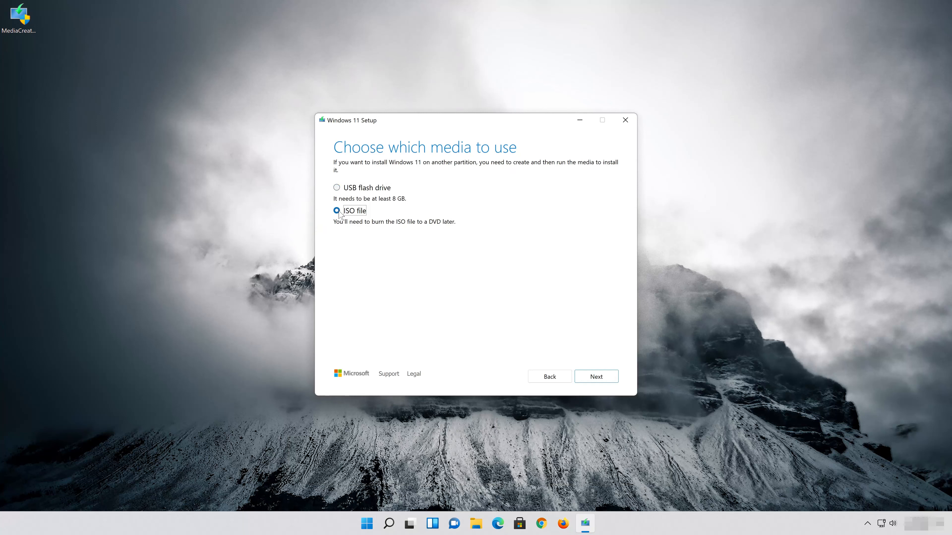
left_click(604, 376)
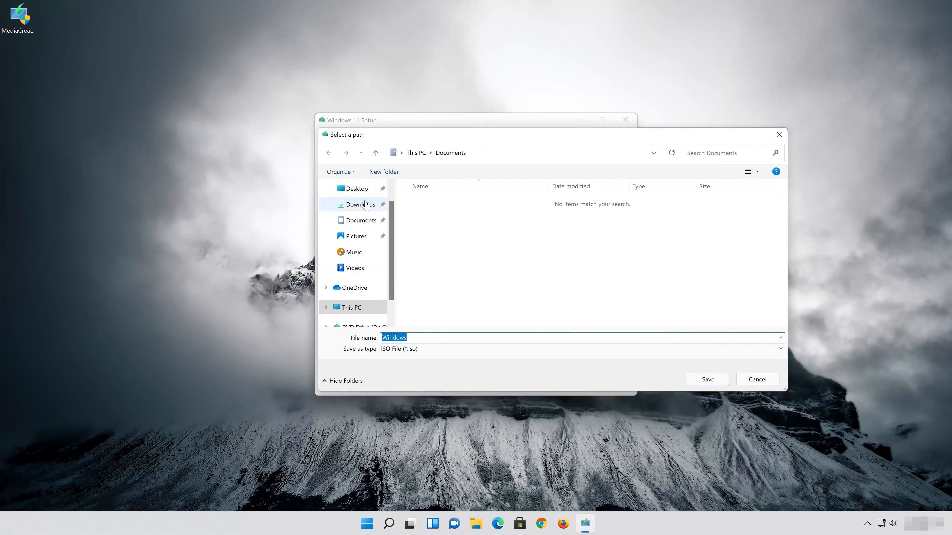
left_click(356, 189)
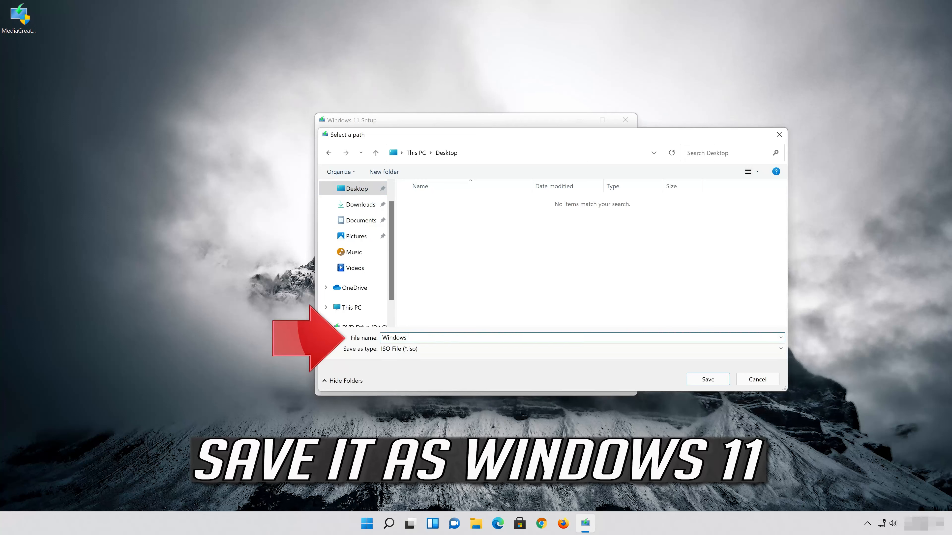
type("Windows 11")
left_click(716, 385)
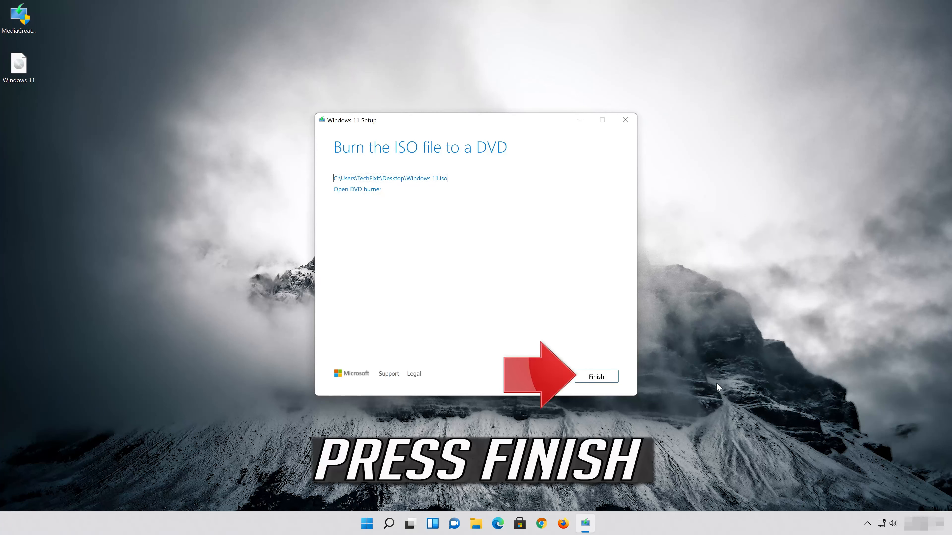
left_click(600, 379)
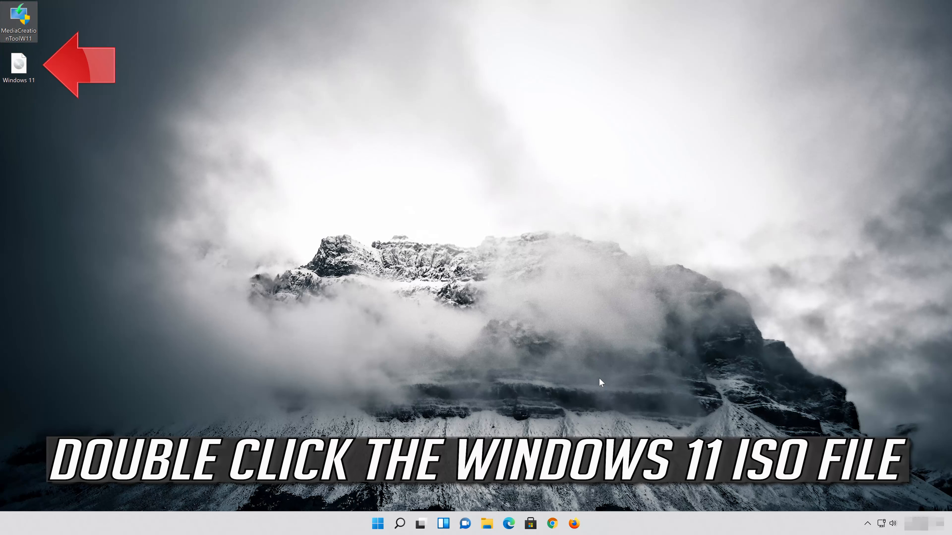
Step: Mount the Windows 11 ISO from the desktop, run its setup application with changes allowed, and close the drive's folder window
double_click(23, 72)
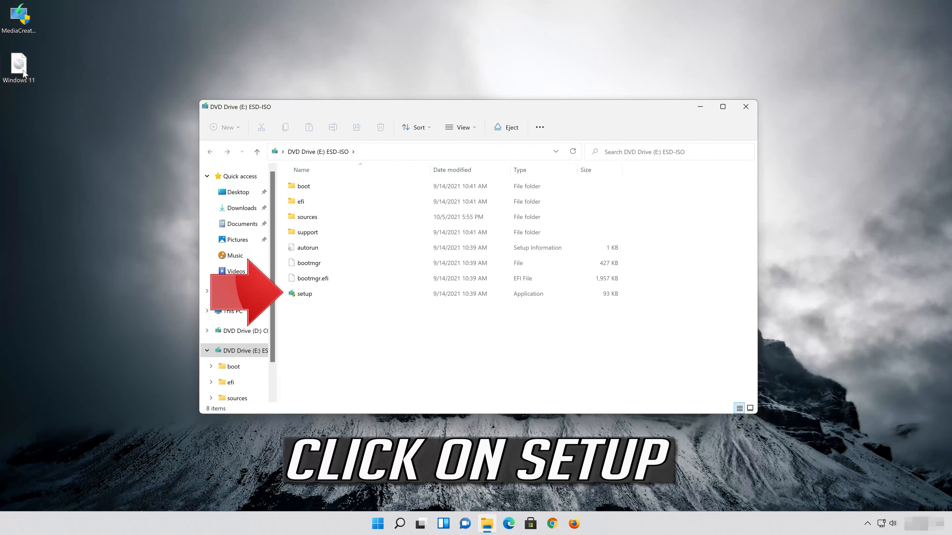
double_click(334, 294)
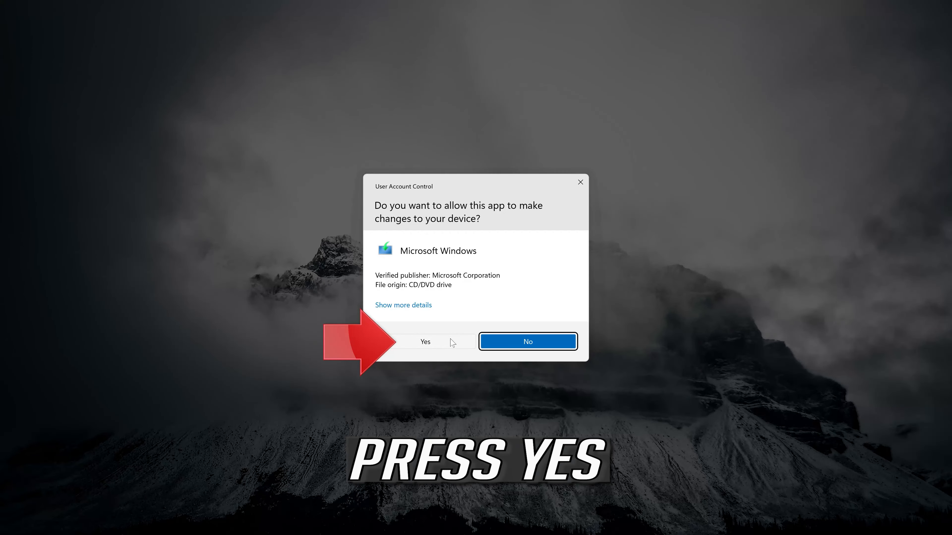
left_click(425, 341)
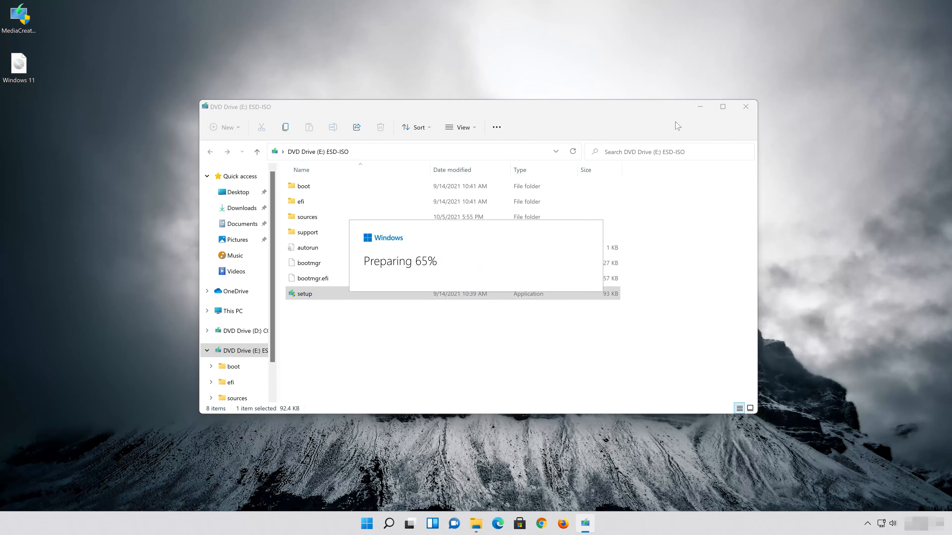
left_click(743, 110)
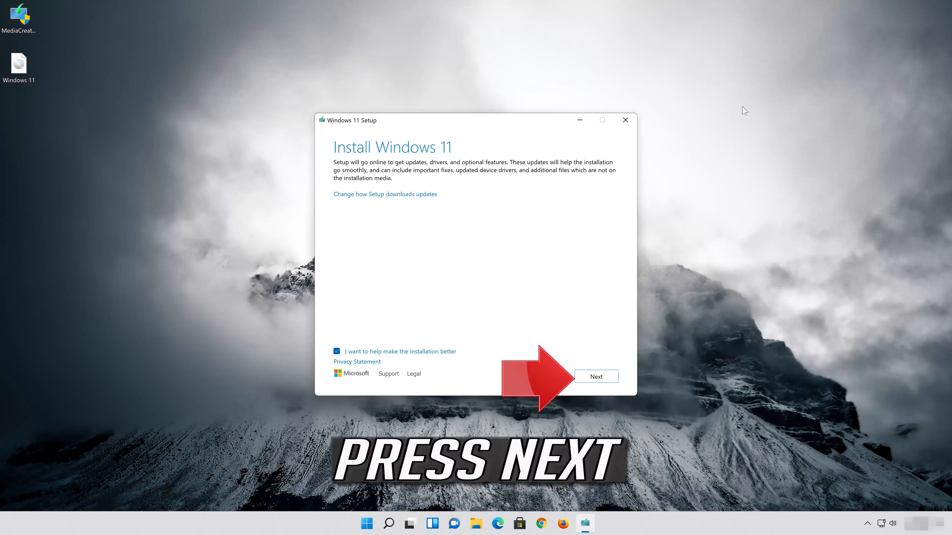
Step: Accept the license terms in Windows 11 Setup and start installing Windows 11 Pro, keeping personal files and apps
left_click(604, 381)
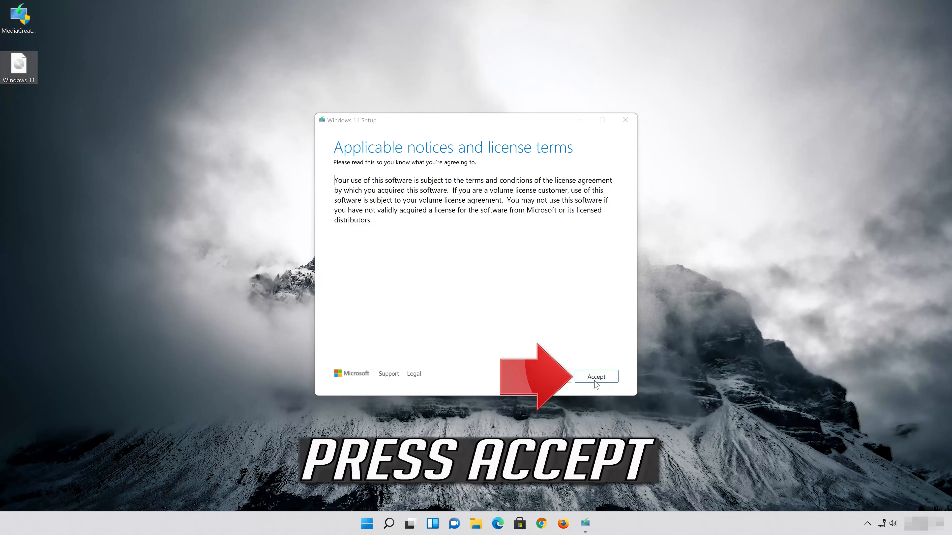
left_click(598, 383)
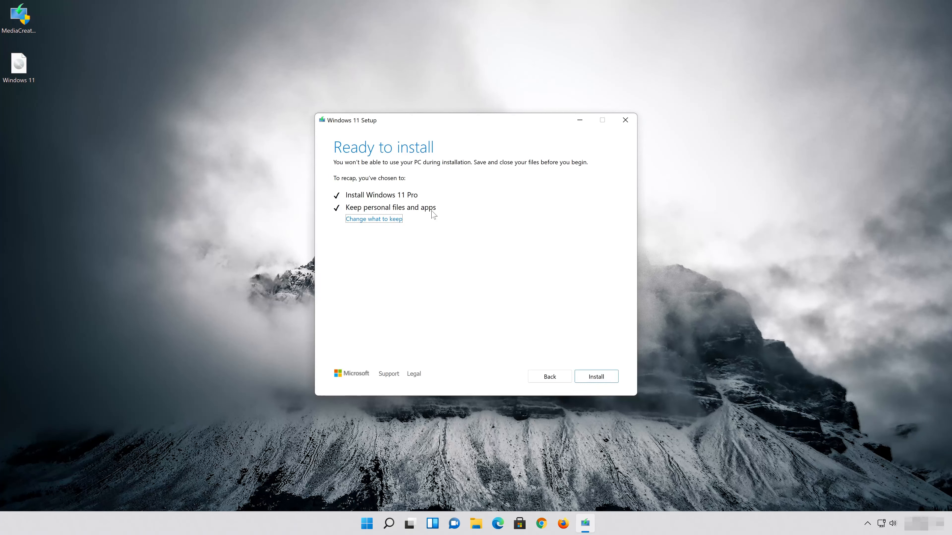
left_click(396, 220)
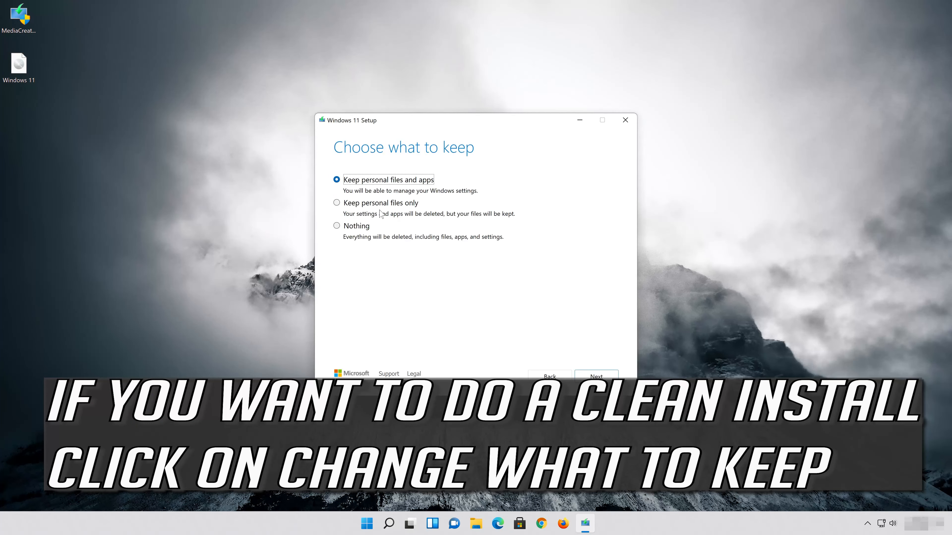
left_click(600, 376)
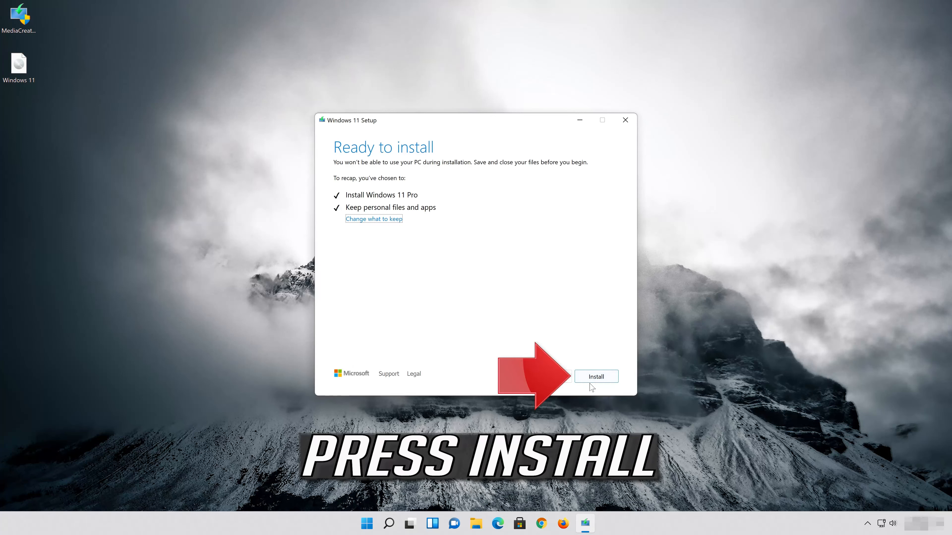
left_click(603, 377)
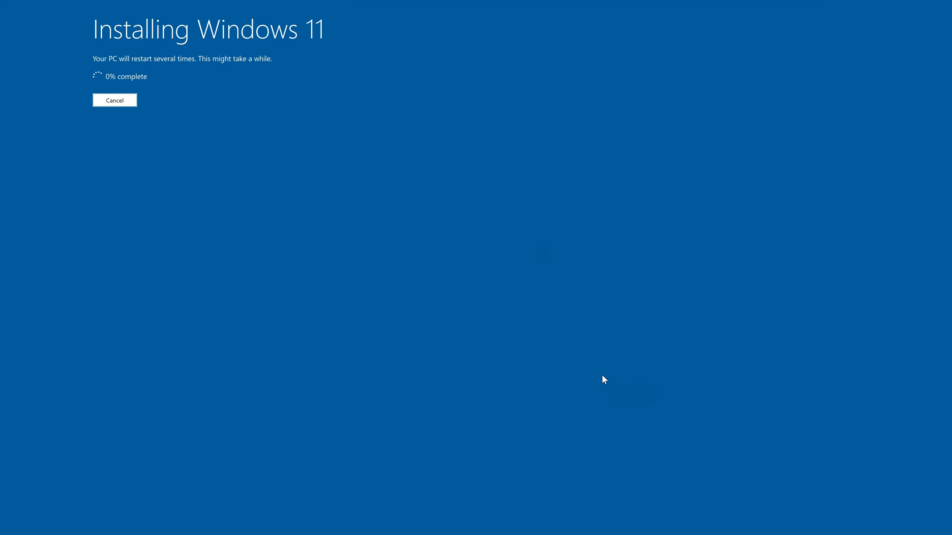